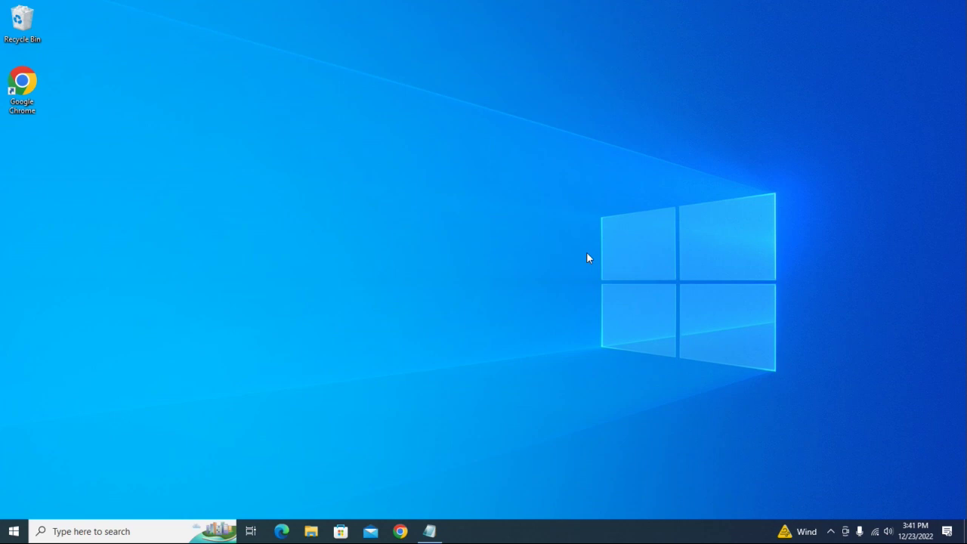
Launch Chrome in a new window and show the More tools submenu from its menu
{"action": "left_click", "coordinate": [400, 533]}
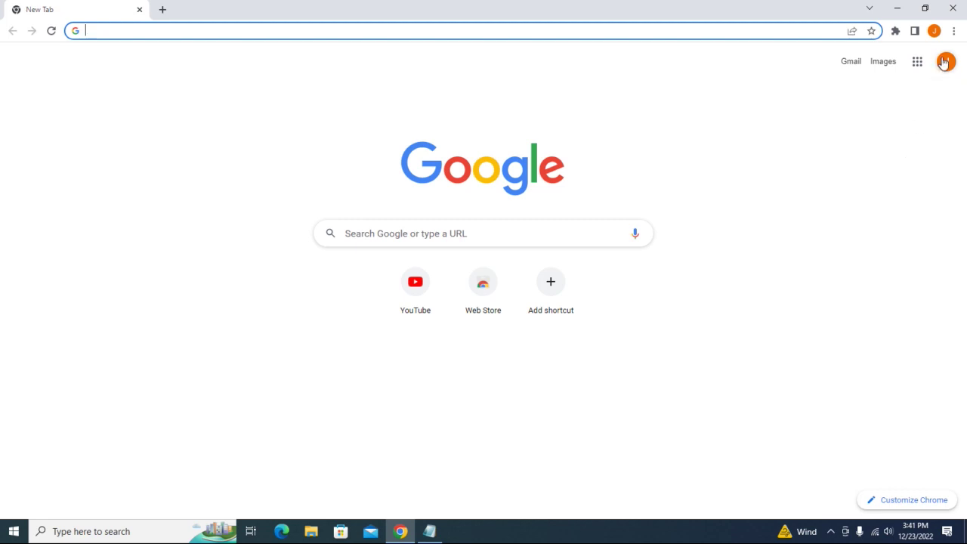
{"action": "left_click", "coordinate": [954, 32]}
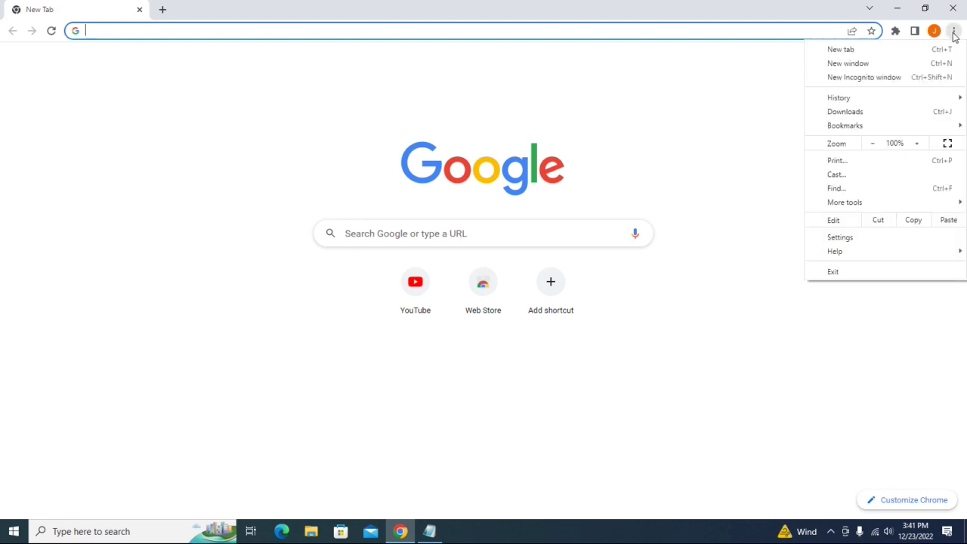
{"action": "mouse_move", "coordinate": [846, 204]}
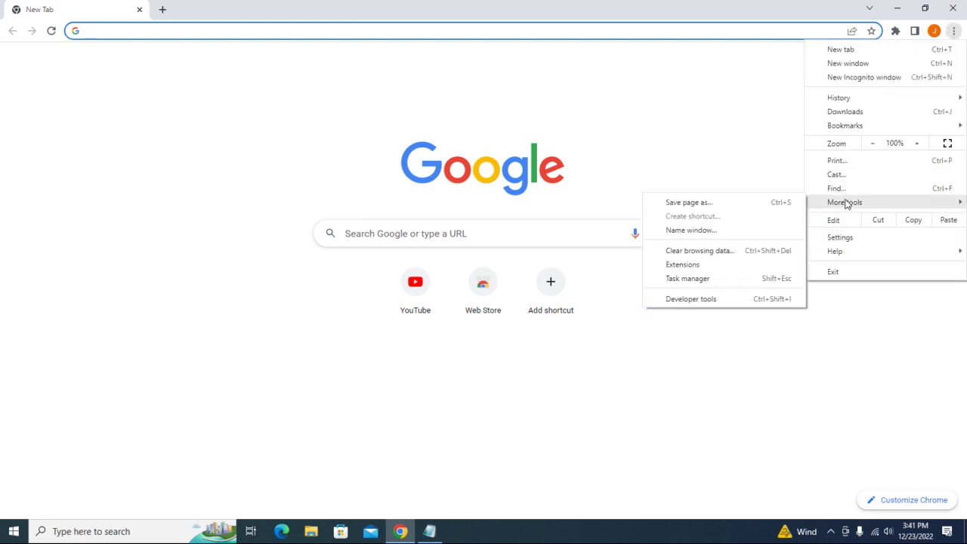
Open the Extensions page listing Adobe Acrobat, Google Docs Offline and Jobalytics
{"action": "left_click", "coordinate": [673, 265]}
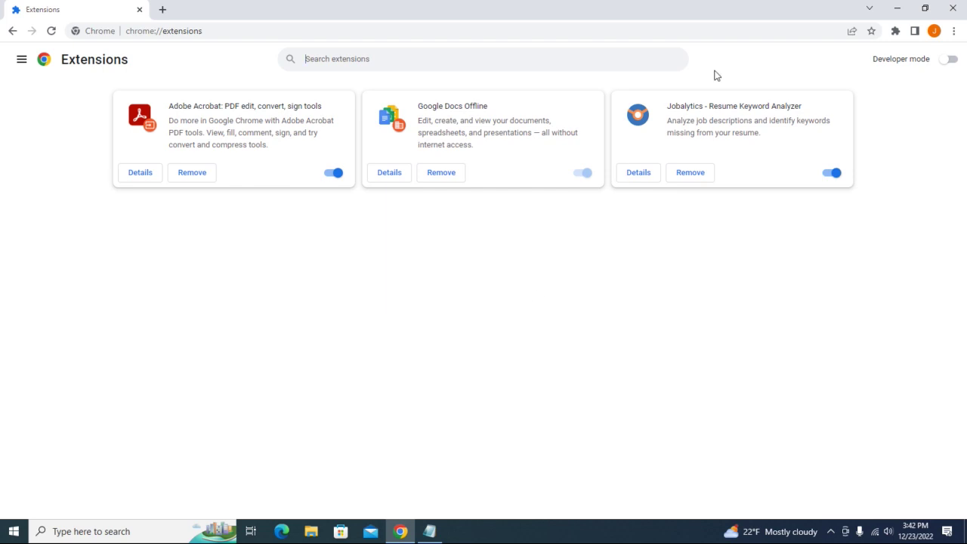
Minimize Chrome and launch Registry Editor by searching 'regedi' in Windows Search
{"action": "left_click", "coordinate": [897, 9]}
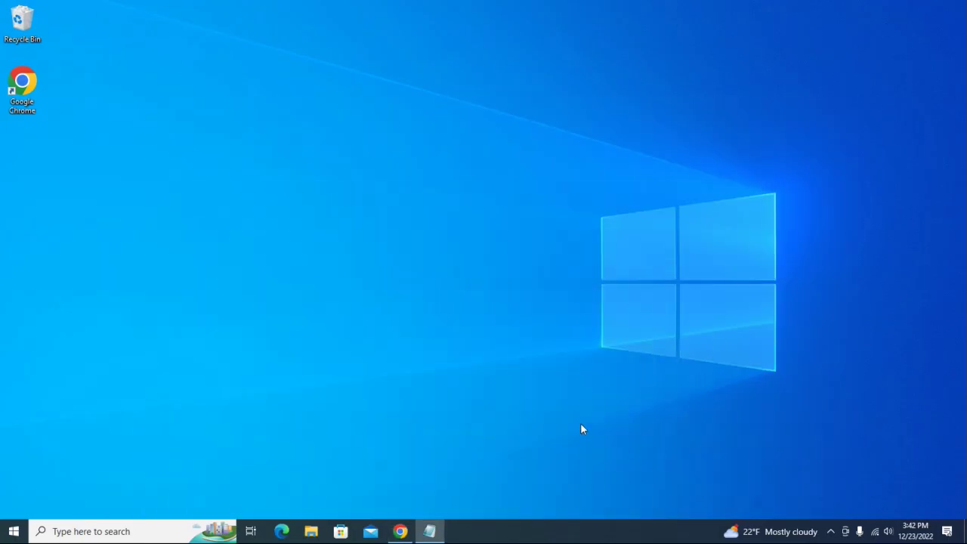
{"action": "left_click", "coordinate": [113, 533]}
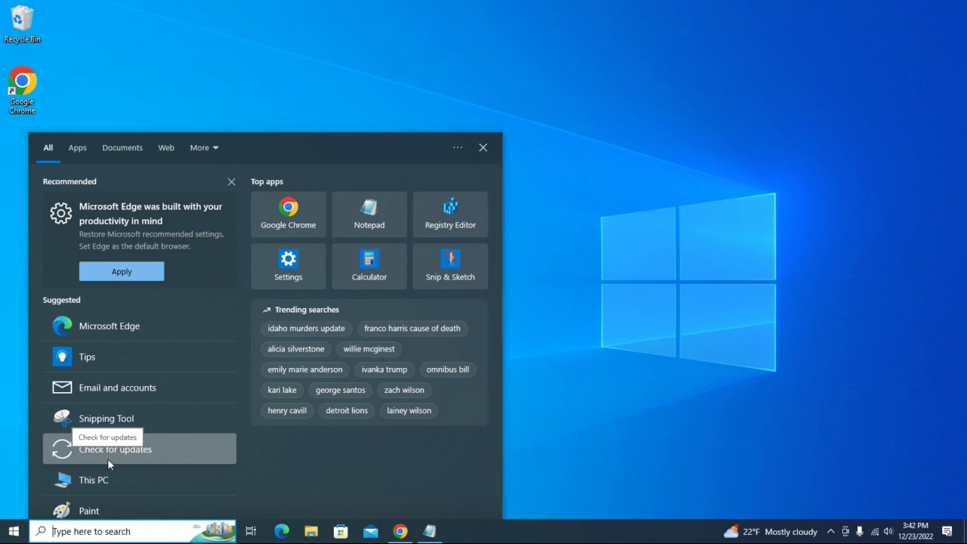
{"action": "type", "text": "regedi"}
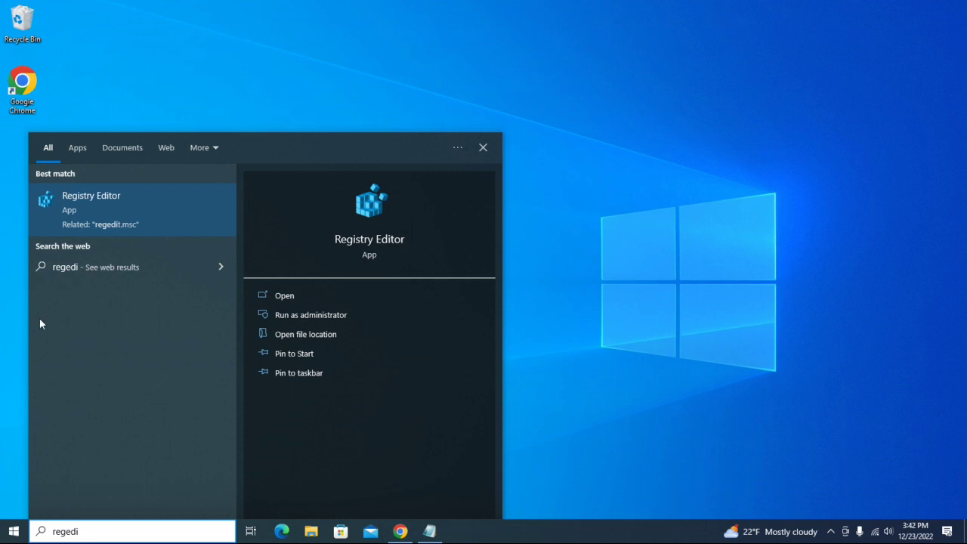
{"action": "left_click", "coordinate": [110, 214]}
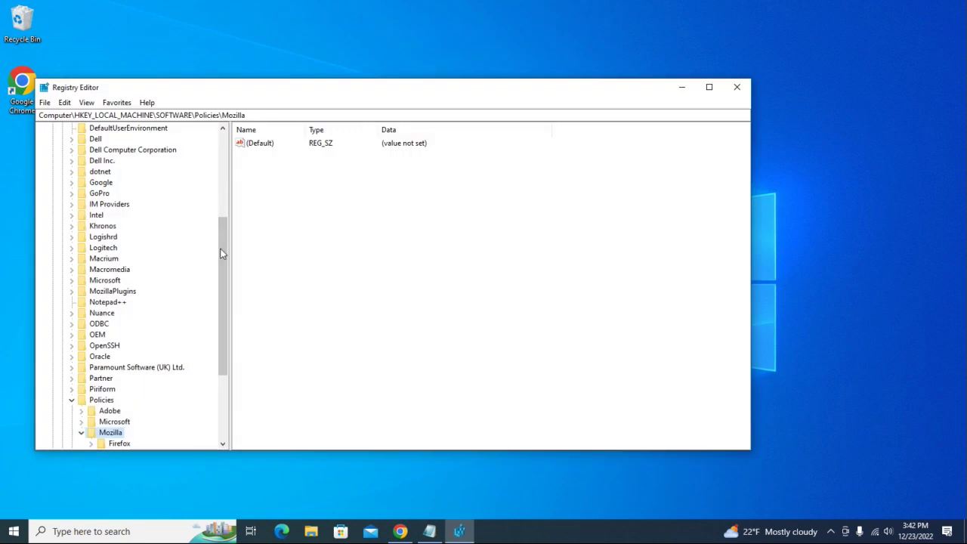
Expand HKEY_LOCAL_MACHINE and its SOFTWARE key in the tree pane
{"action": "left_click_drag", "start_coordinate": [223, 247], "coordinate": [231, 146]}
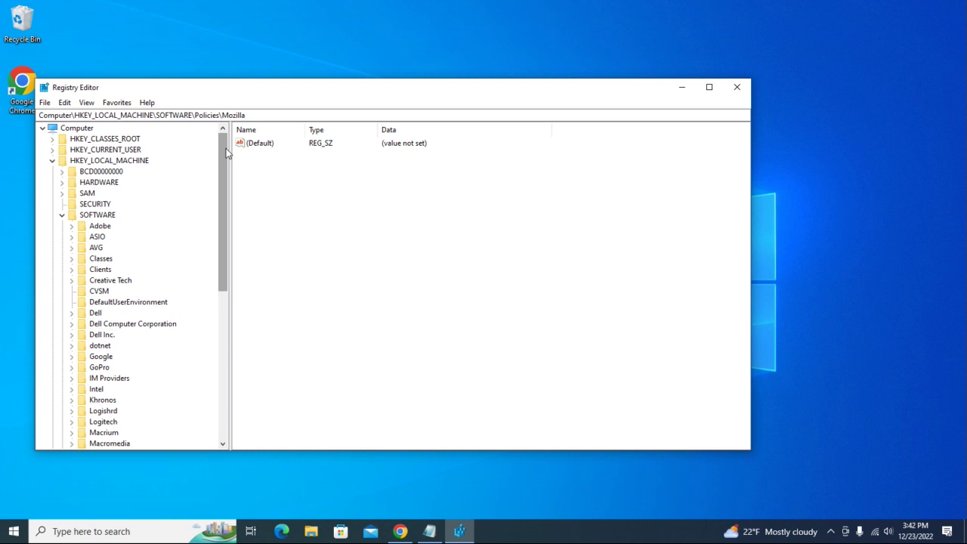
{"action": "left_click", "coordinate": [51, 161]}
{"action": "left_click", "coordinate": [51, 161]}
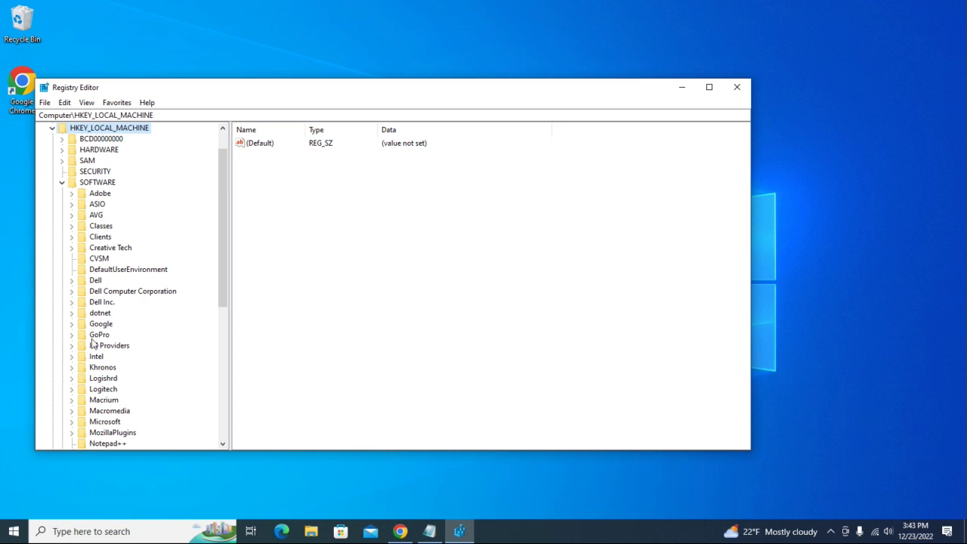
{"action": "scroll", "coordinate": [103, 358], "scroll_direction": "down", "scroll_amount": 2}
{"action": "scroll", "coordinate": [102, 359], "scroll_direction": "down", "scroll_amount": 2}
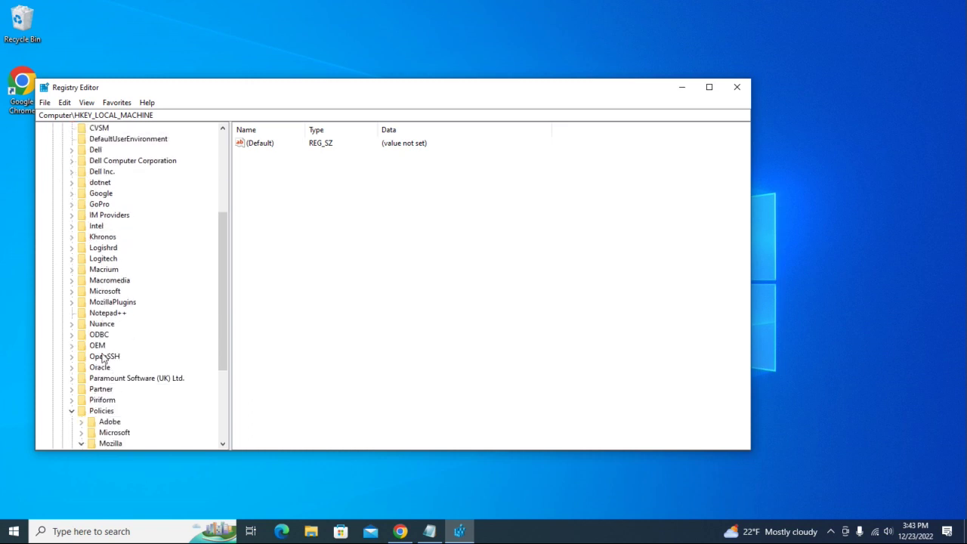
{"action": "scroll", "coordinate": [224, 272], "scroll_direction": "down", "scroll_amount": 1}
{"action": "scroll", "coordinate": [225, 280], "scroll_direction": "down", "scroll_amount": 1}
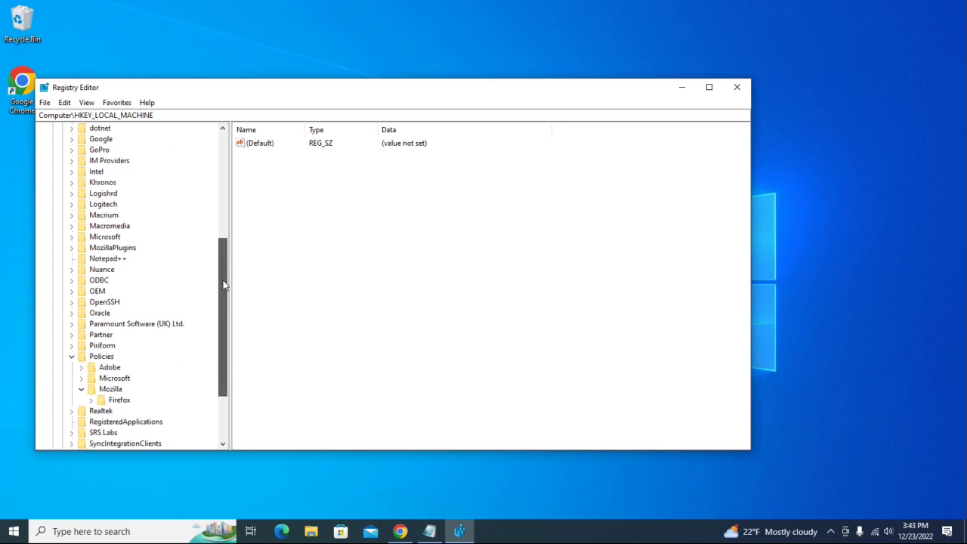
{"action": "left_click_drag", "start_coordinate": [224, 284], "coordinate": [219, 193]}
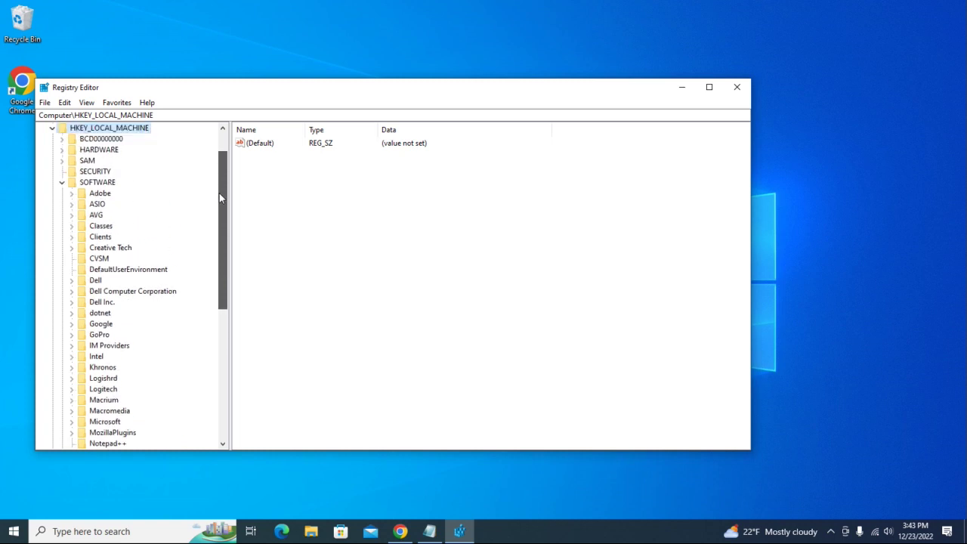
{"action": "left_click", "coordinate": [64, 182]}
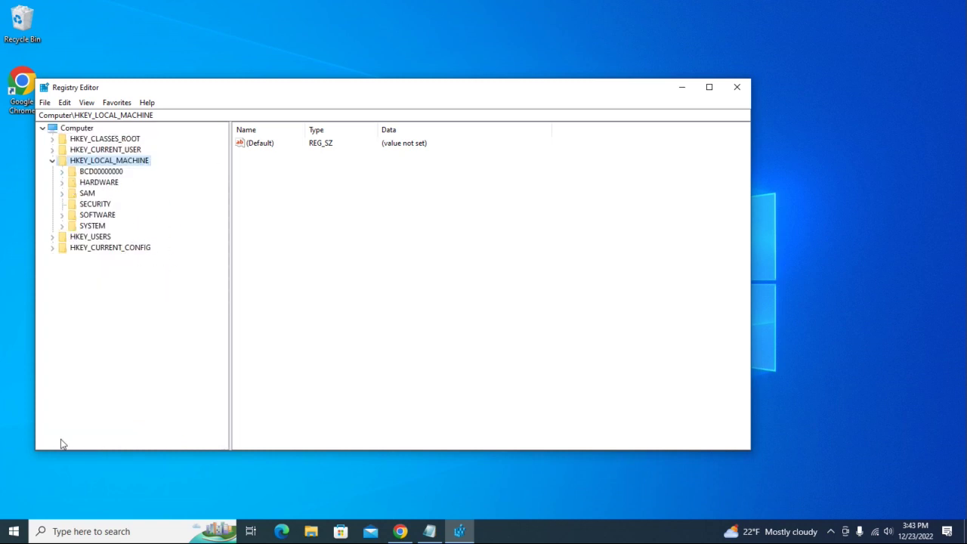
{"action": "left_click", "coordinate": [63, 216]}
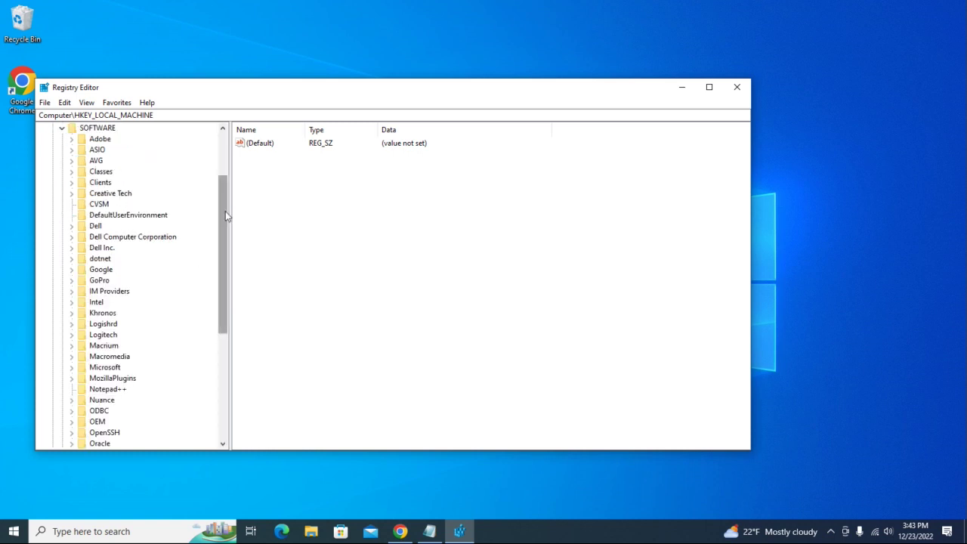
Expand Policies to show Adobe, Microsoft and Mozilla, leaving Mozilla collapsed
{"action": "left_click_drag", "start_coordinate": [225, 211], "coordinate": [226, 300]}
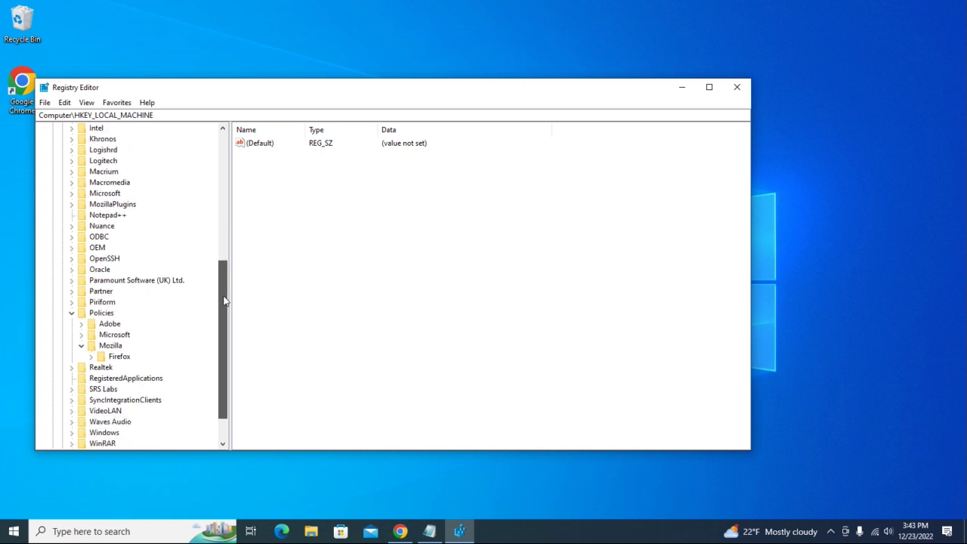
{"action": "left_click", "coordinate": [73, 316]}
{"action": "left_click", "coordinate": [73, 316]}
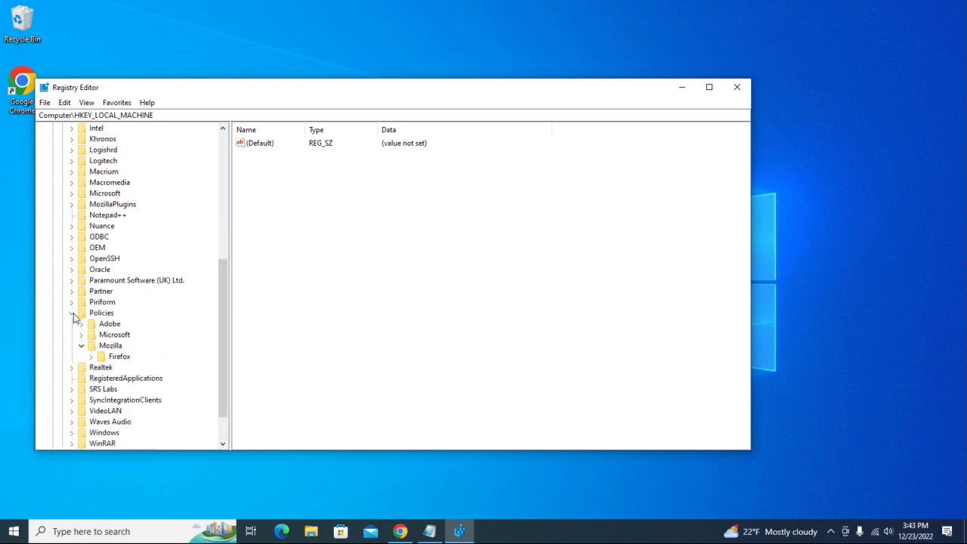
{"action": "left_click", "coordinate": [81, 346]}
{"action": "left_click", "coordinate": [82, 346]}
{"action": "left_click", "coordinate": [82, 347]}
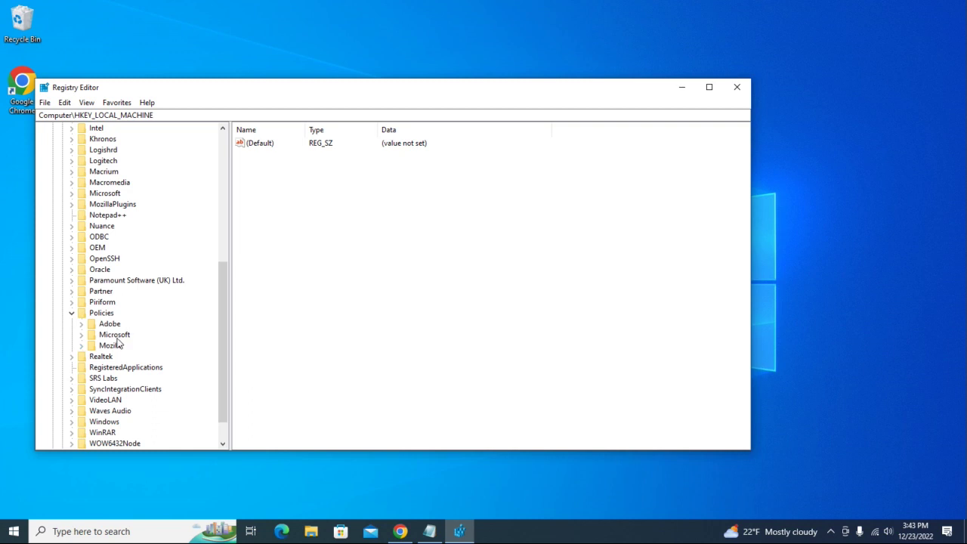
Create a new key named Google under Policies
{"action": "right_click", "coordinate": [107, 314]}
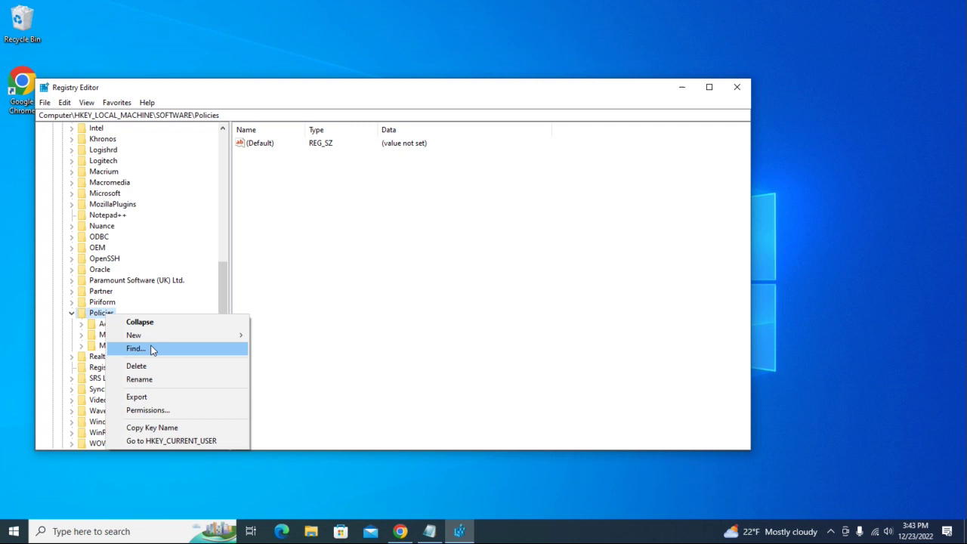
{"action": "mouse_move", "coordinate": [152, 338]}
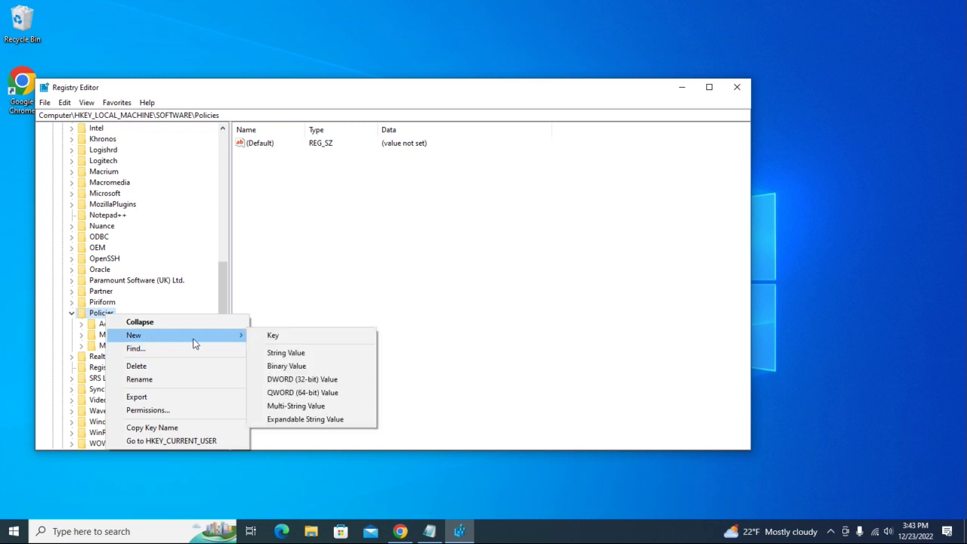
{"action": "left_click", "coordinate": [286, 339]}
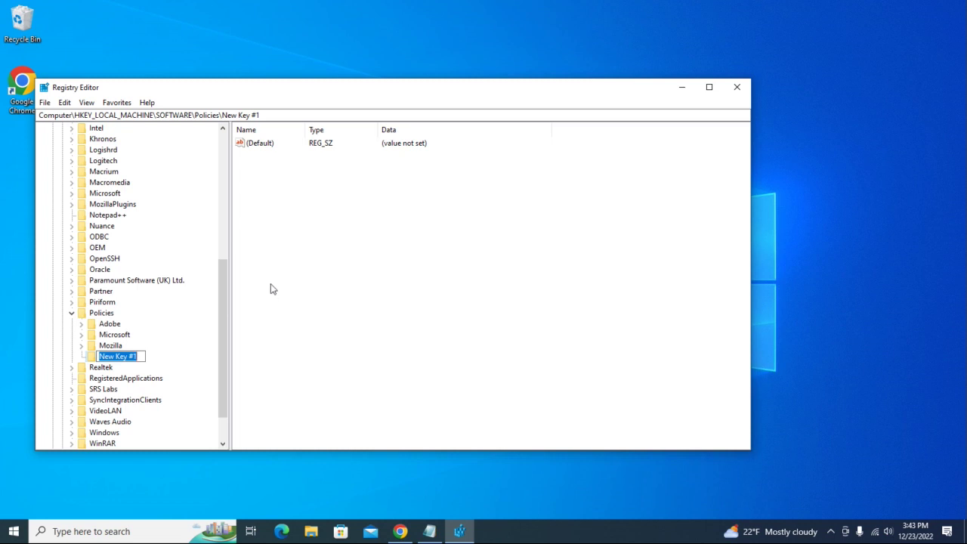
{"action": "type", "text": "Google"}
{"action": "key", "text": "Return"}
Create a new key named Chrome under Policies\Google
{"action": "right_click", "coordinate": [112, 360]}
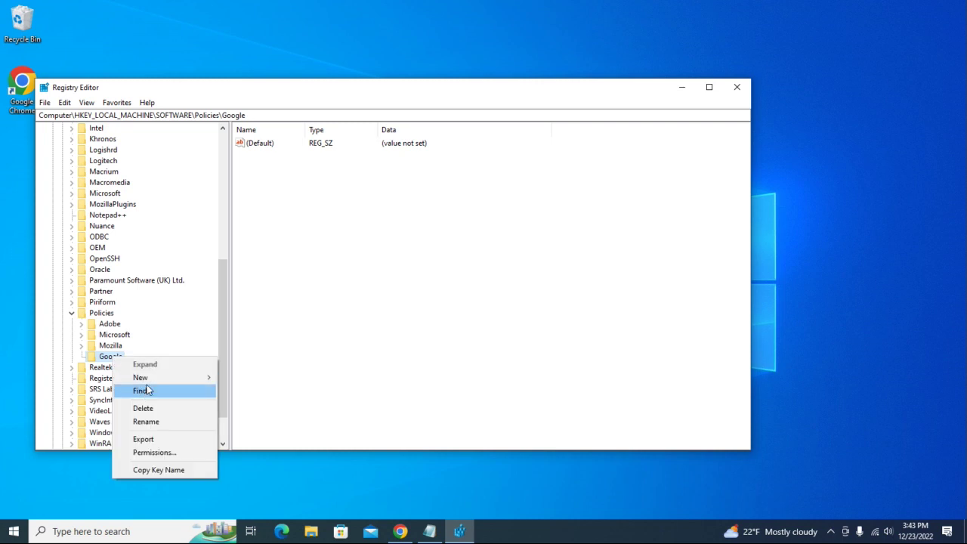
{"action": "mouse_move", "coordinate": [151, 383]}
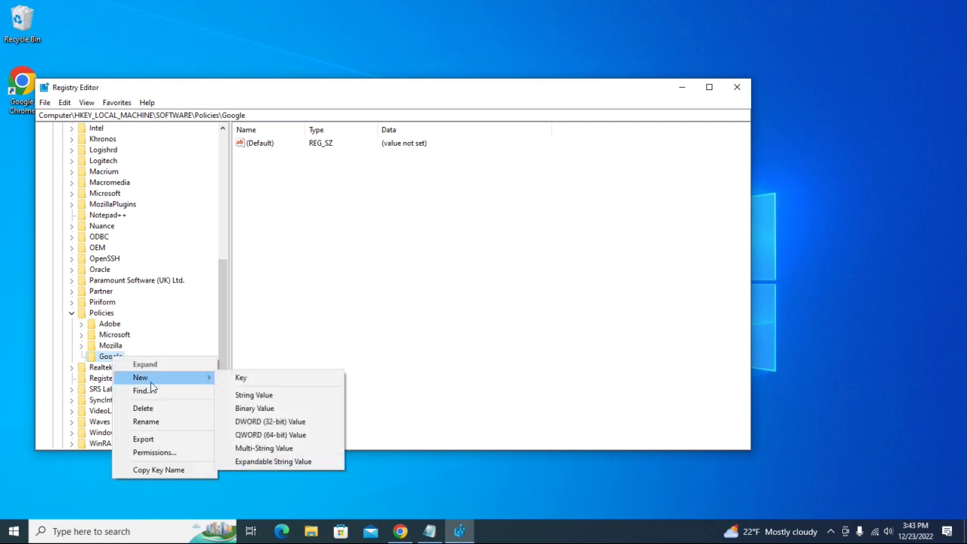
{"action": "left_click", "coordinate": [247, 377]}
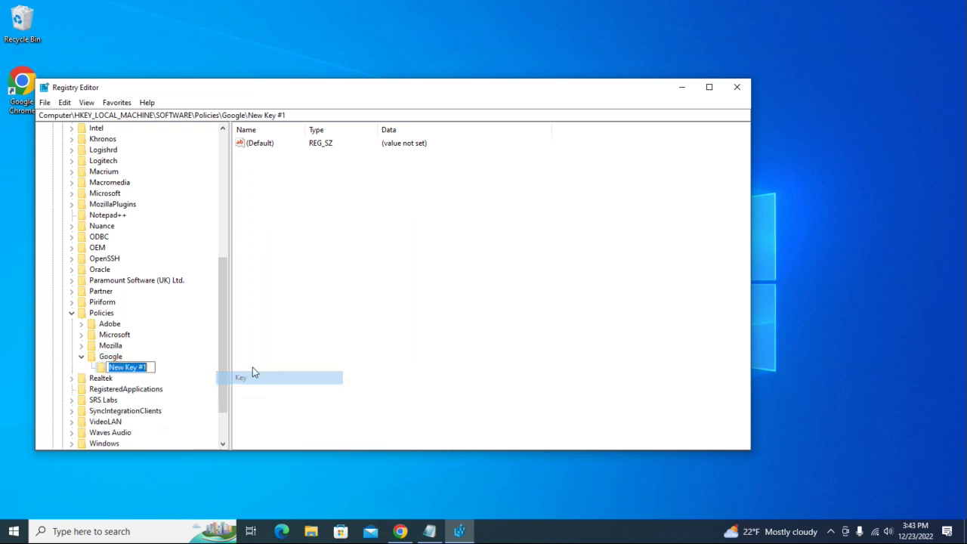
{"action": "type", "text": "Chrome"}
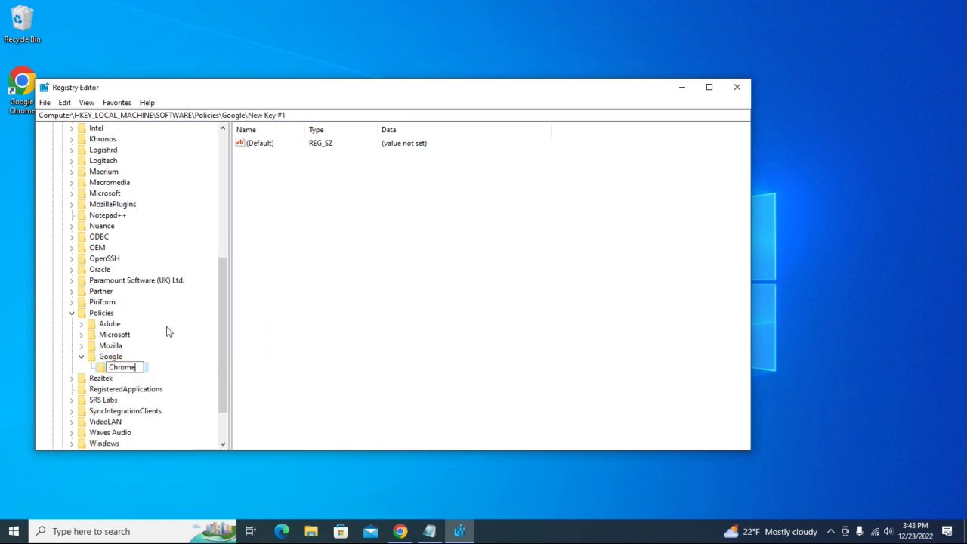
{"action": "key", "text": "Return"}
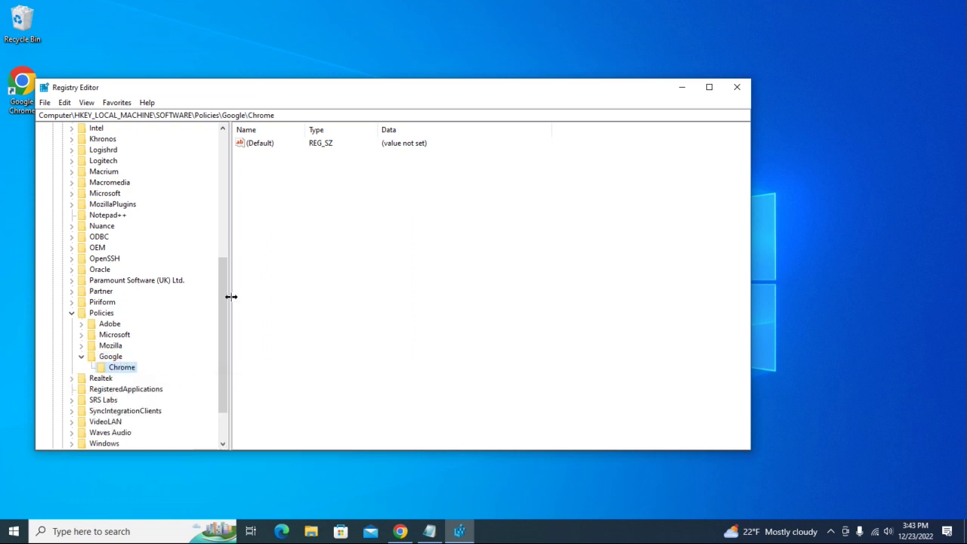
Add the ExtensionInstallForcelist key under Chrome and focus its value pane
{"action": "left_click_drag", "start_coordinate": [222, 298], "coordinate": [221, 414]}
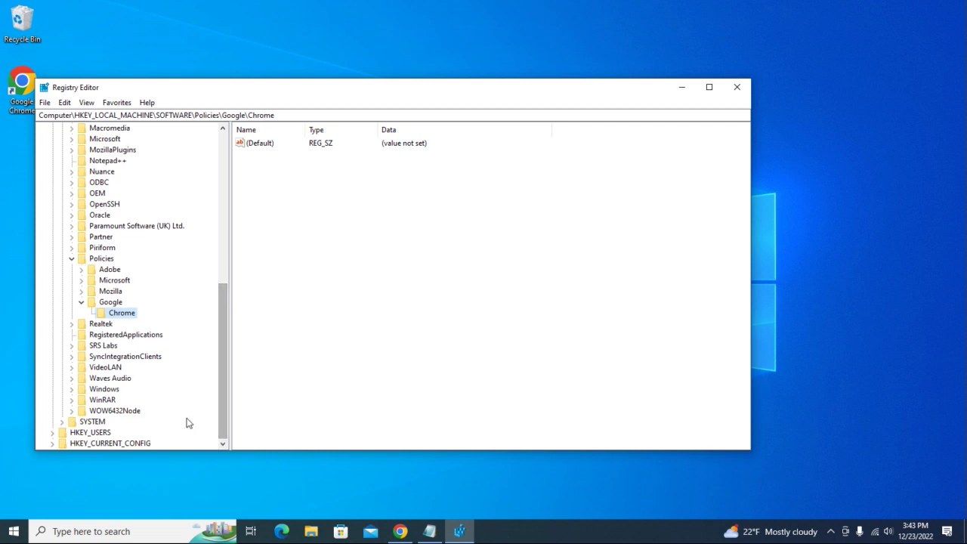
{"action": "right_click", "coordinate": [122, 315]}
{"action": "mouse_move", "coordinate": [150, 335]}
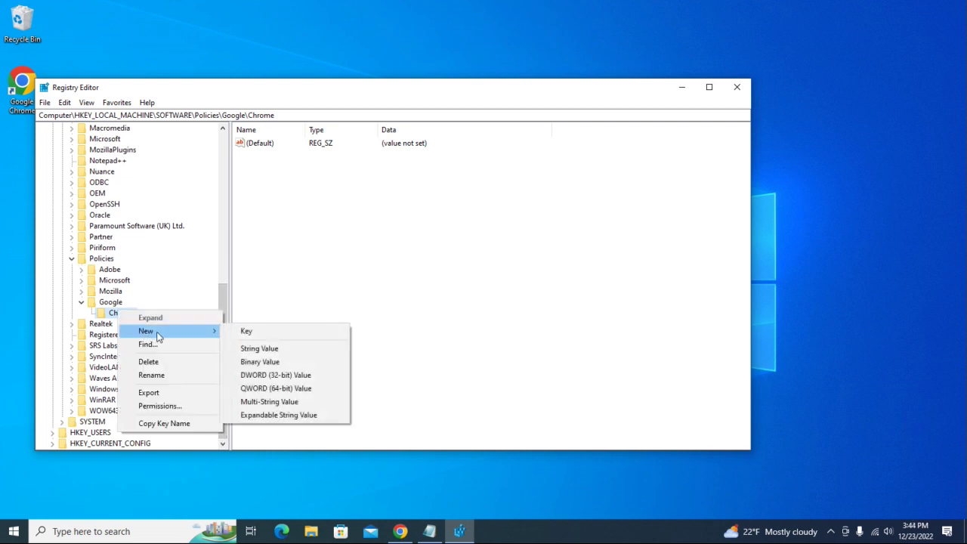
{"action": "left_click", "coordinate": [257, 333]}
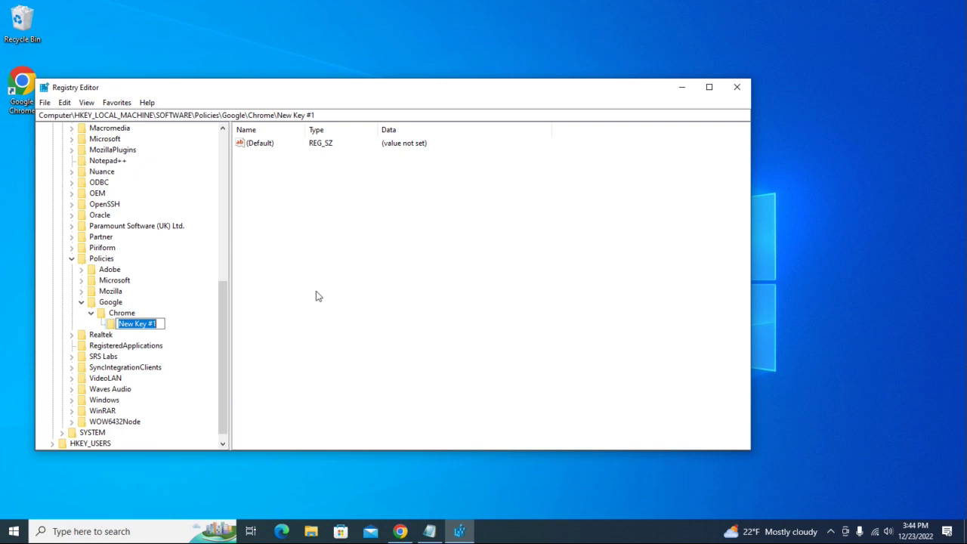
{"action": "type", "text": "ExtensionInstallF"}
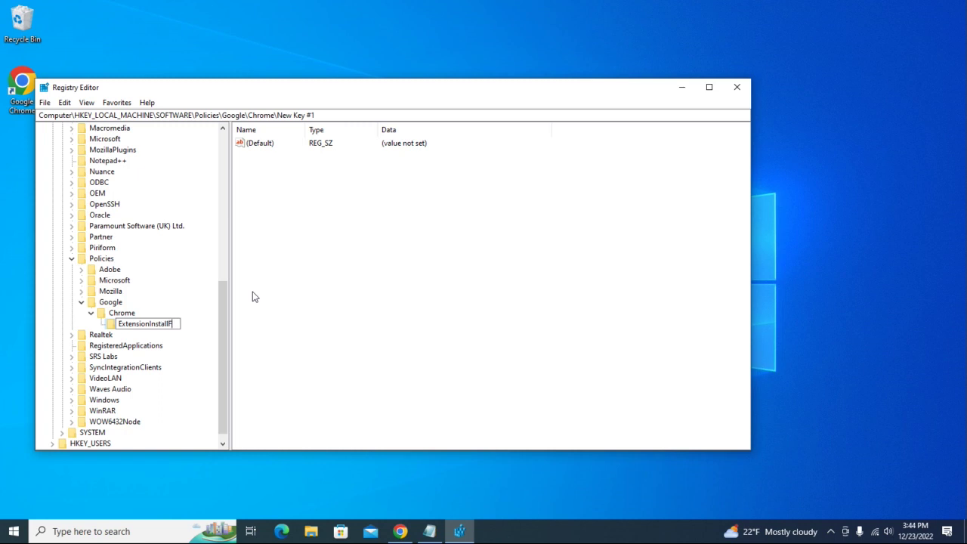
{"action": "type", "text": "orcelist"}
{"action": "key", "text": "Return"}
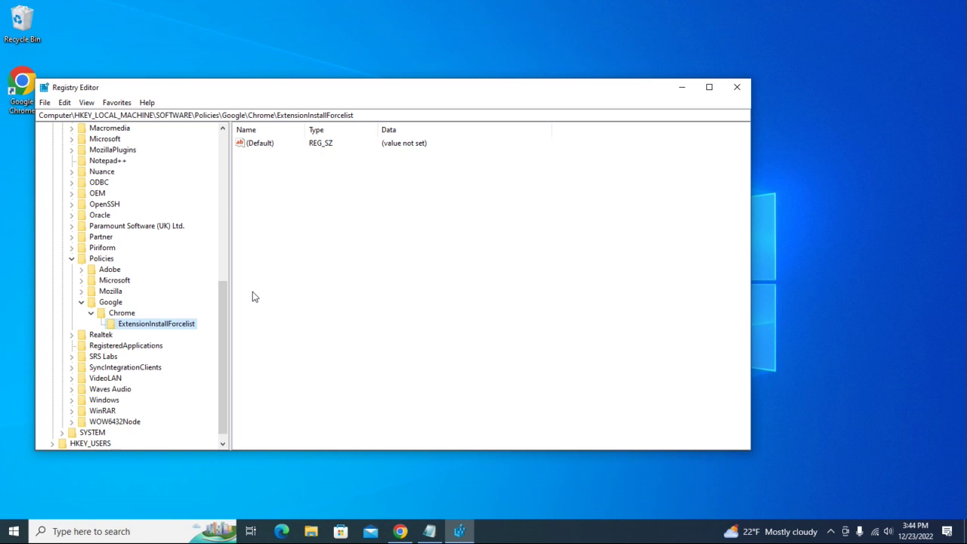
{"action": "left_click", "coordinate": [294, 234]}
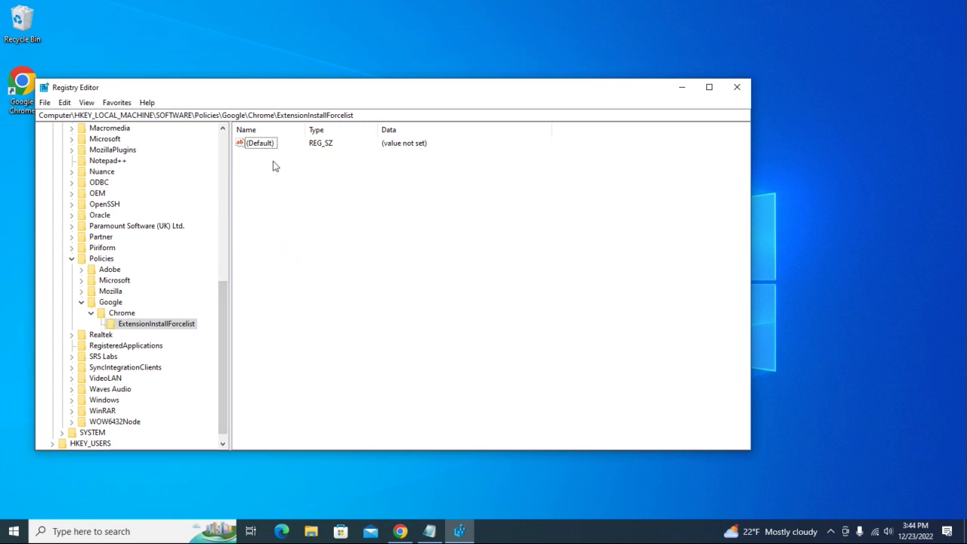
Add a string value named 1 to ExtensionInstallForcelist and open its Edit String dialog
{"action": "right_click", "coordinate": [270, 181]}
{"action": "mouse_move", "coordinate": [286, 196]}
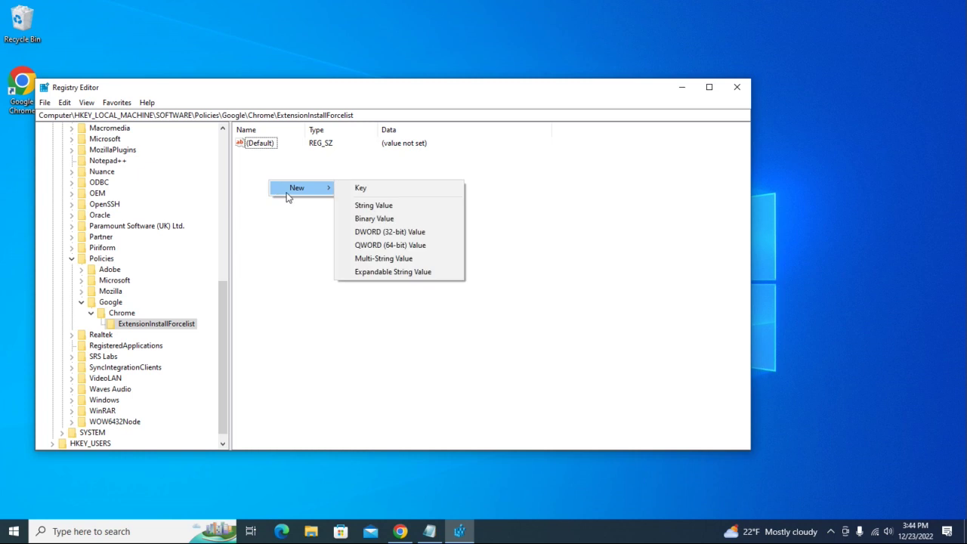
{"action": "left_click", "coordinate": [382, 209]}
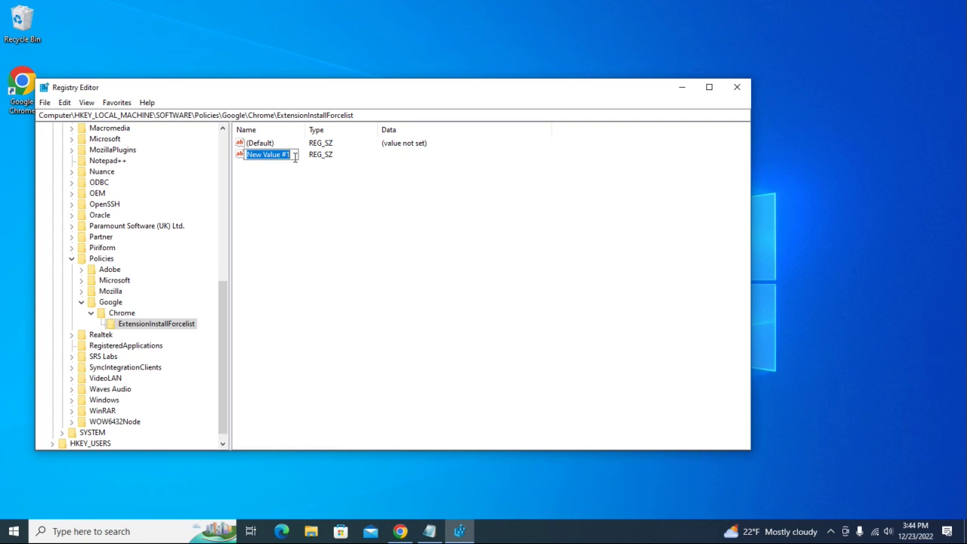
{"action": "type", "text": "1"}
{"action": "key", "text": "Return"}
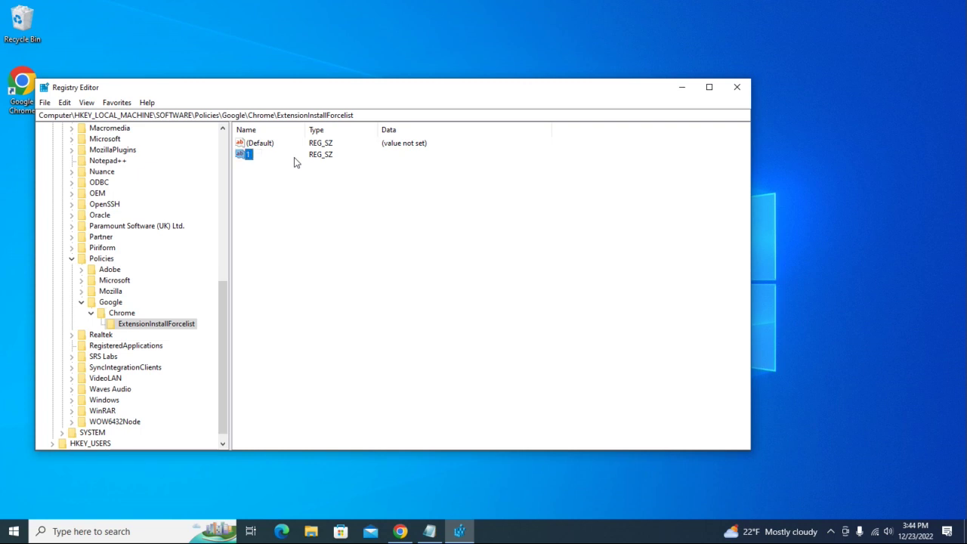
{"action": "right_click", "coordinate": [247, 155]}
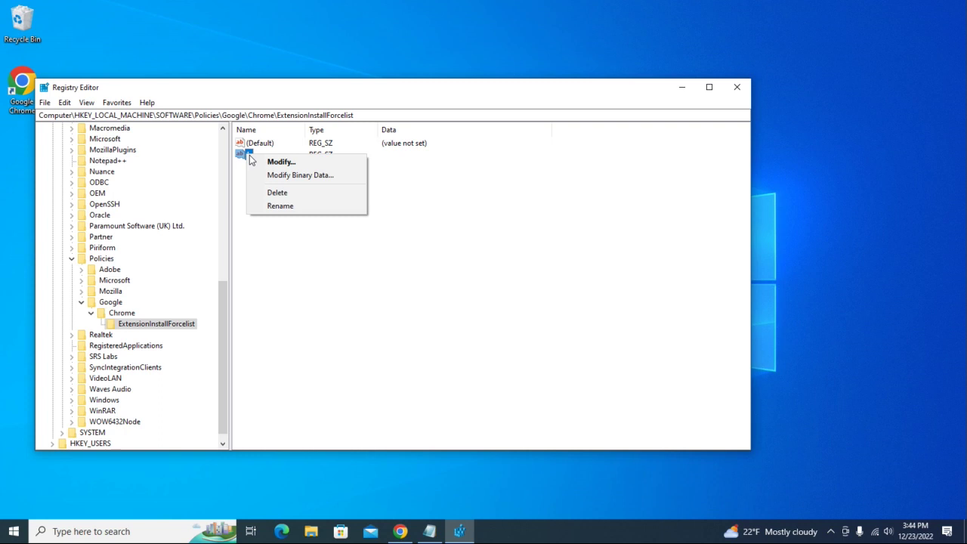
{"action": "left_click", "coordinate": [280, 162]}
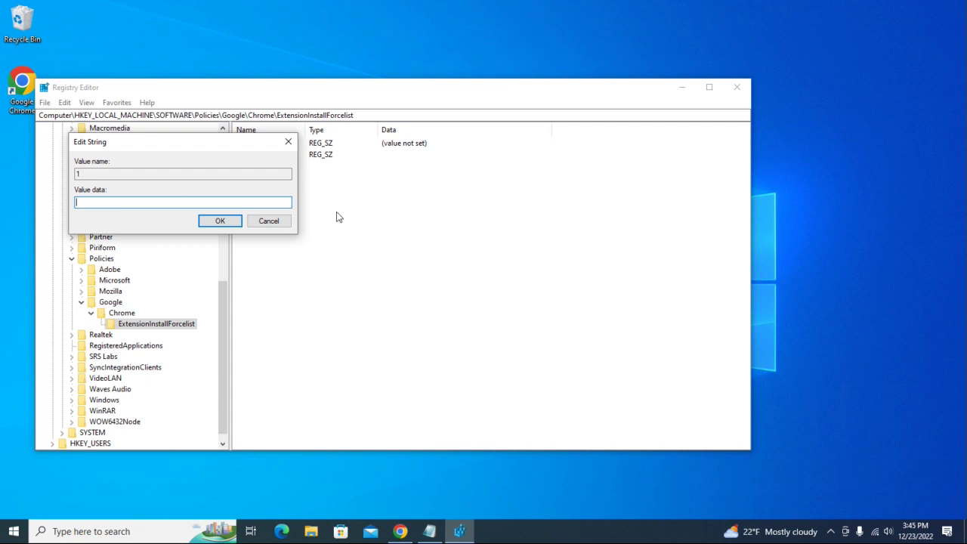
Turn on Developer mode in Chrome and copy the Google Docs Offline extension ID
{"action": "left_click", "coordinate": [401, 531]}
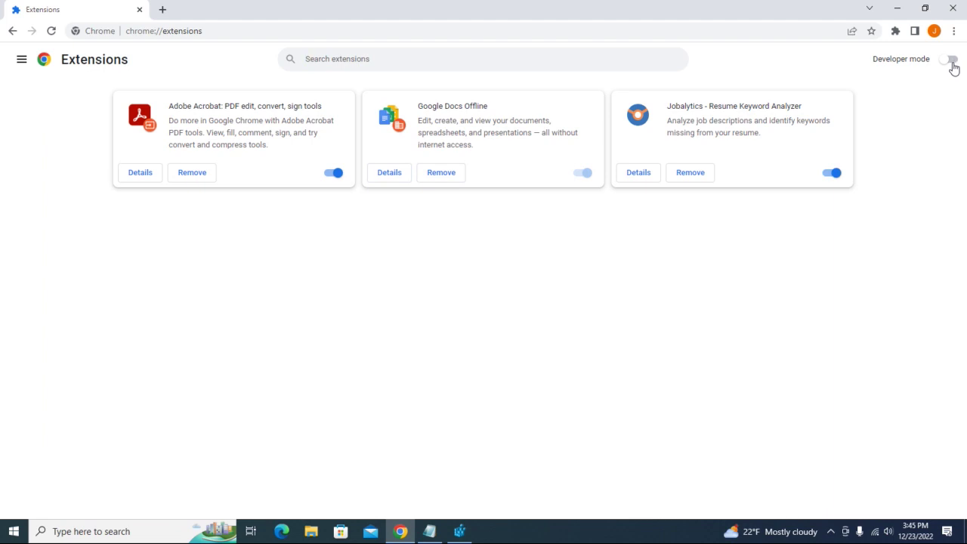
{"action": "left_click", "coordinate": [953, 64]}
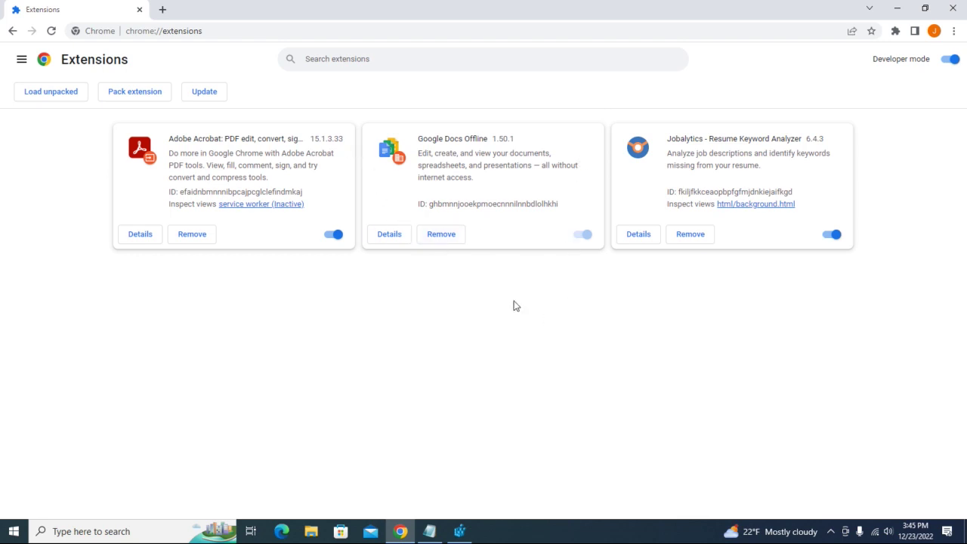
{"action": "double_click", "coordinate": [458, 203]}
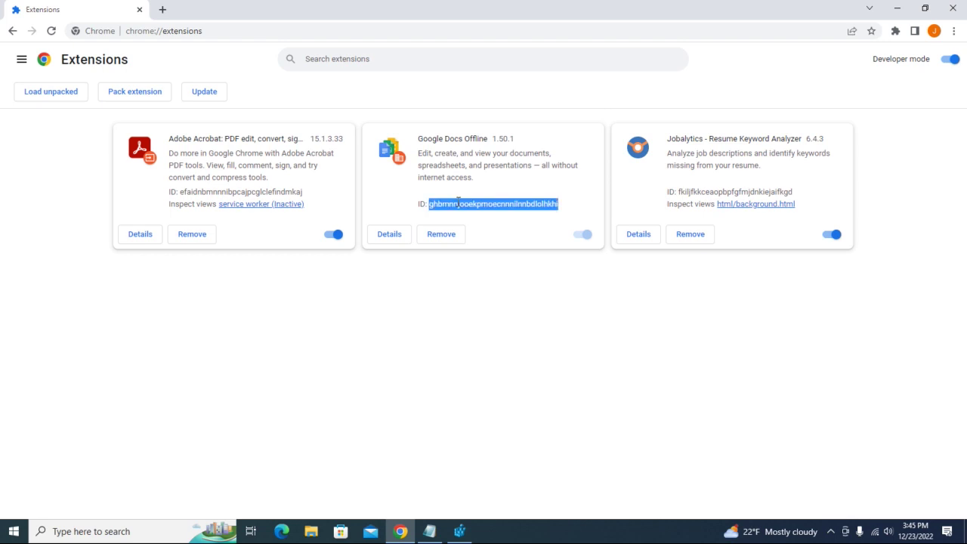
{"action": "right_click", "coordinate": [457, 202]}
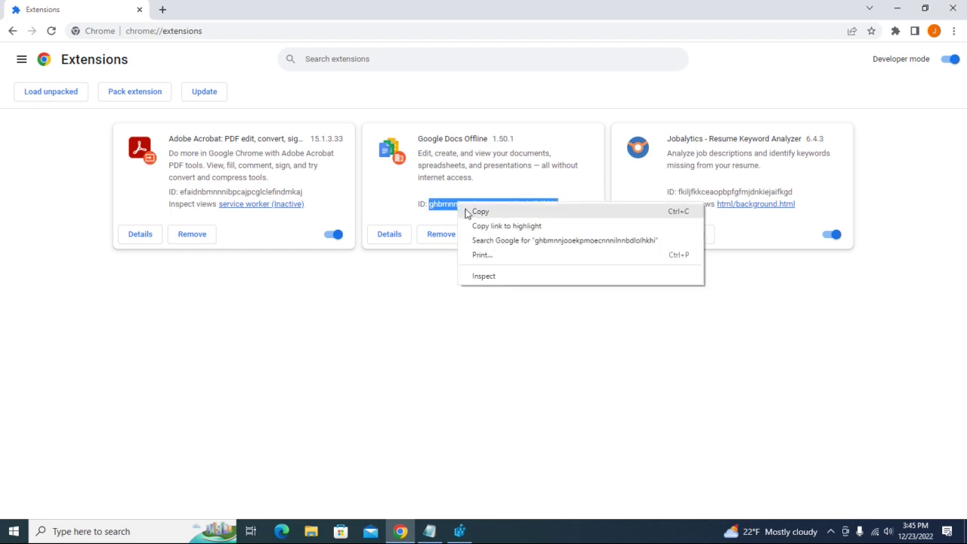
{"action": "left_click", "coordinate": [480, 211]}
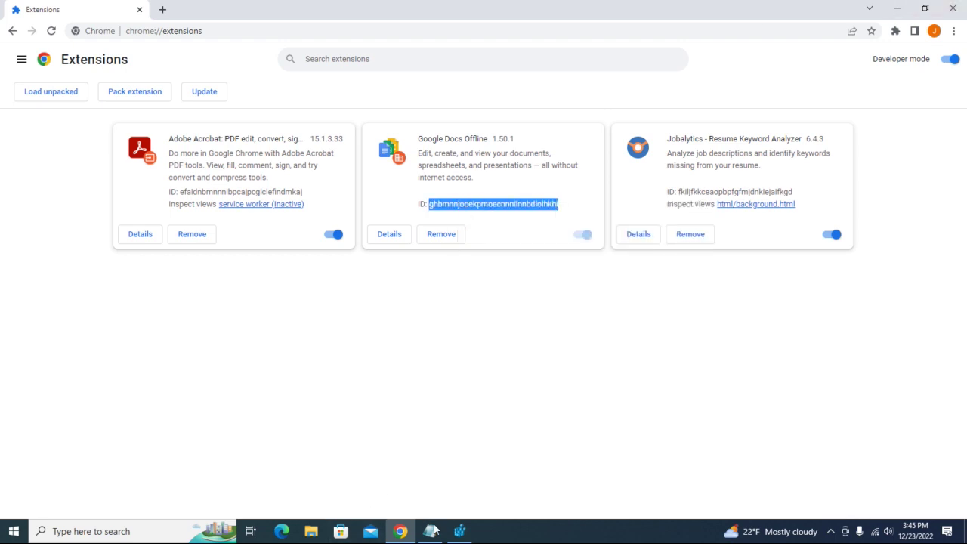
Paste the ID and clients2.google.com update URL into value 1, save, and minimize Registry Editor
{"action": "left_click", "coordinate": [460, 532]}
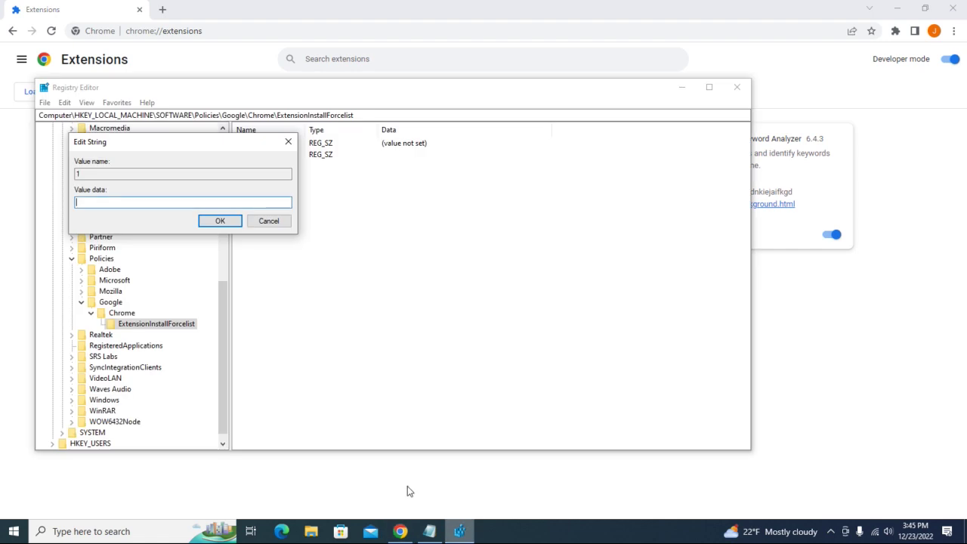
{"action": "right_click", "coordinate": [121, 203]}
{"action": "left_click", "coordinate": [154, 255]}
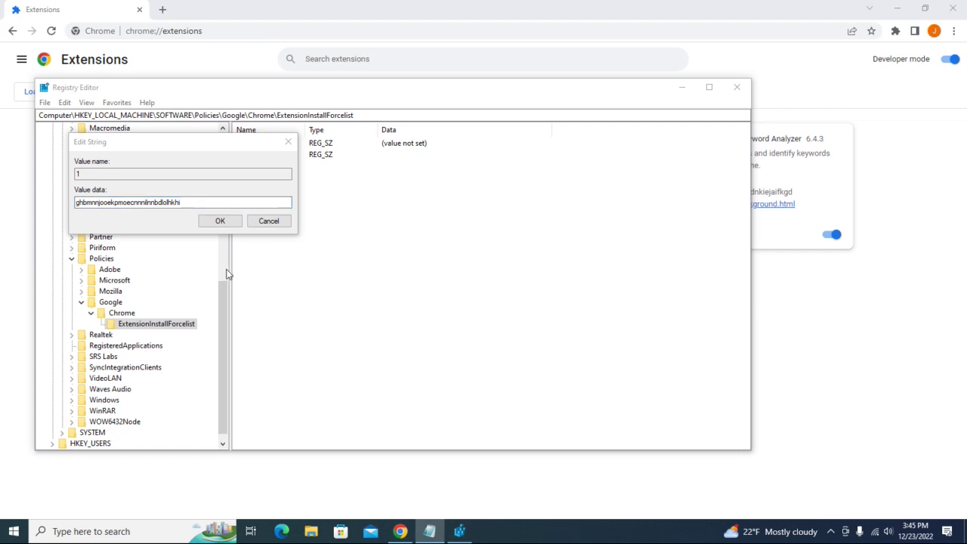
{"action": "right_click", "coordinate": [216, 202]}
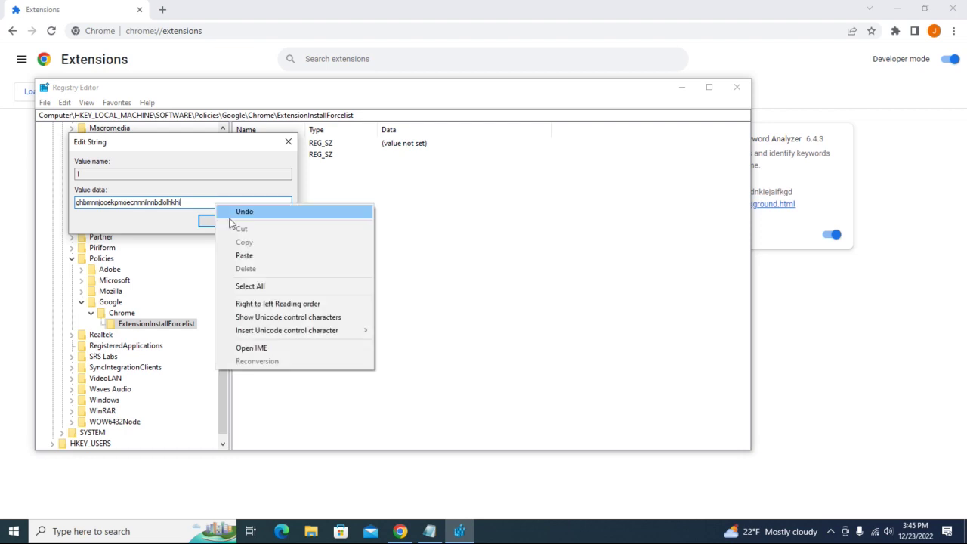
{"action": "left_click", "coordinate": [257, 255]}
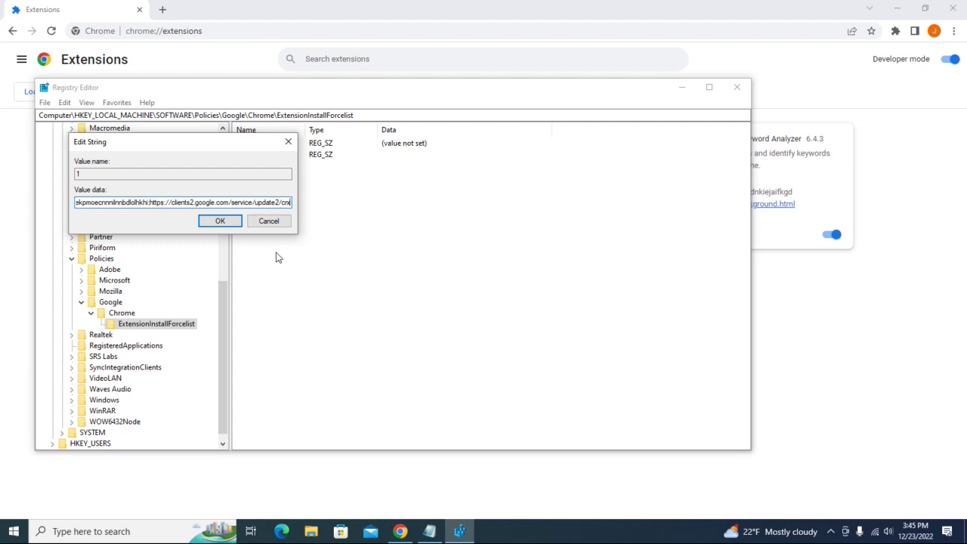
{"action": "left_click", "coordinate": [220, 221]}
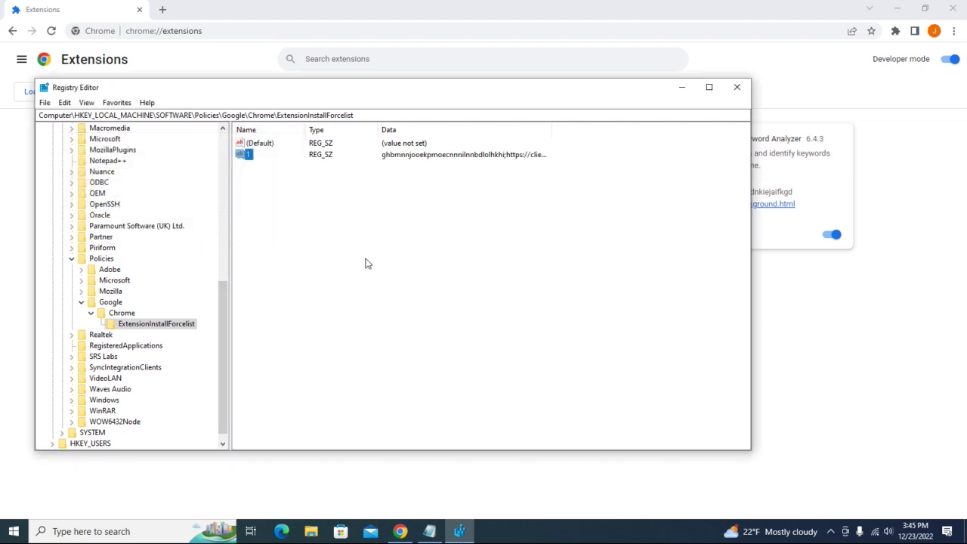
{"action": "left_click", "coordinate": [683, 88]}
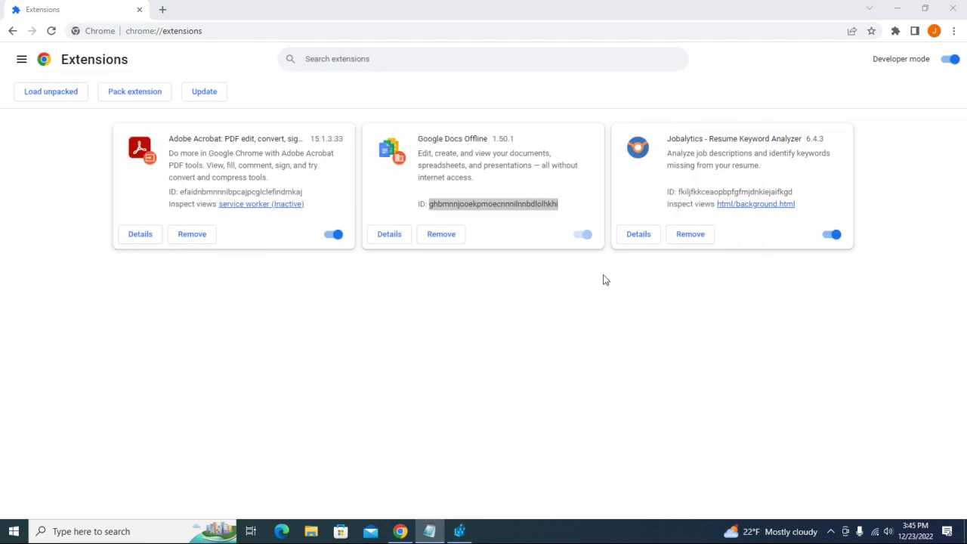
Restart Chrome and reopen Extensions to confirm Google Docs Offline is policy-managed and unremovable
{"action": "left_click", "coordinate": [954, 9]}
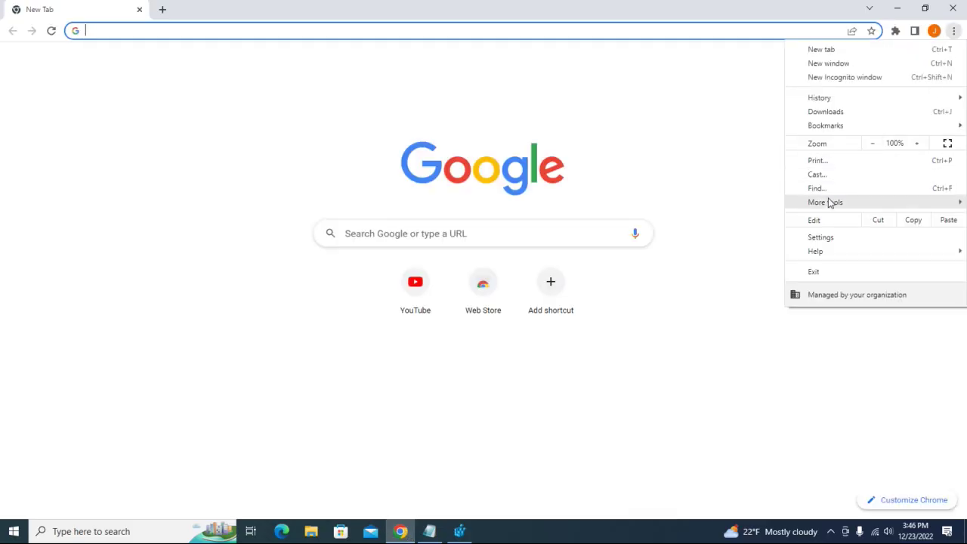
{"action": "mouse_move", "coordinate": [829, 204]}
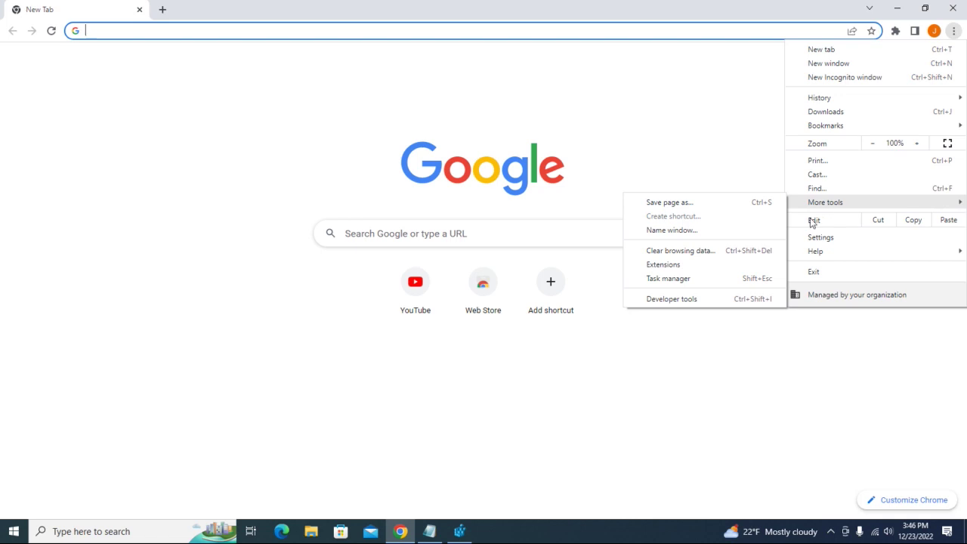
{"action": "left_click", "coordinate": [663, 265]}
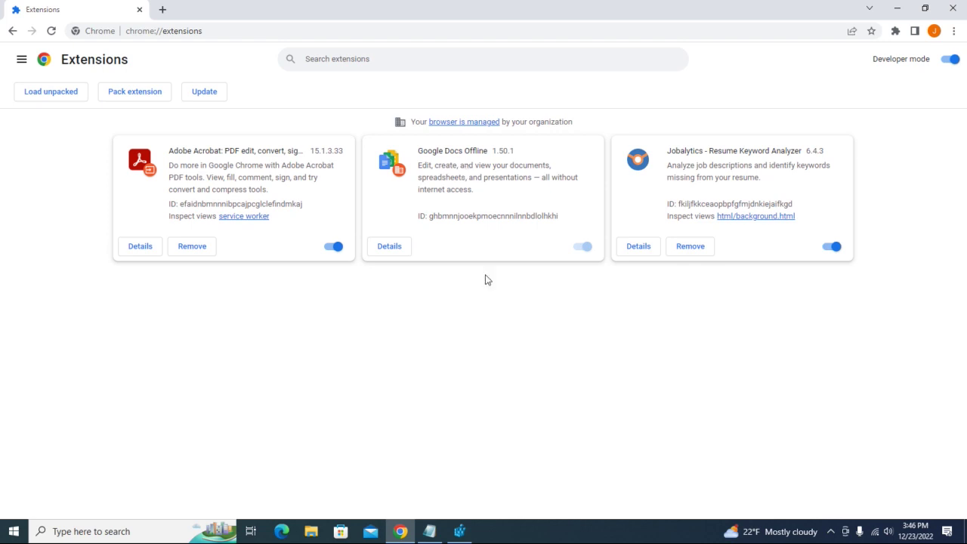
Minimize Chrome, restore Registry Editor and select value 1 to review its data
{"action": "left_click", "coordinate": [905, 8]}
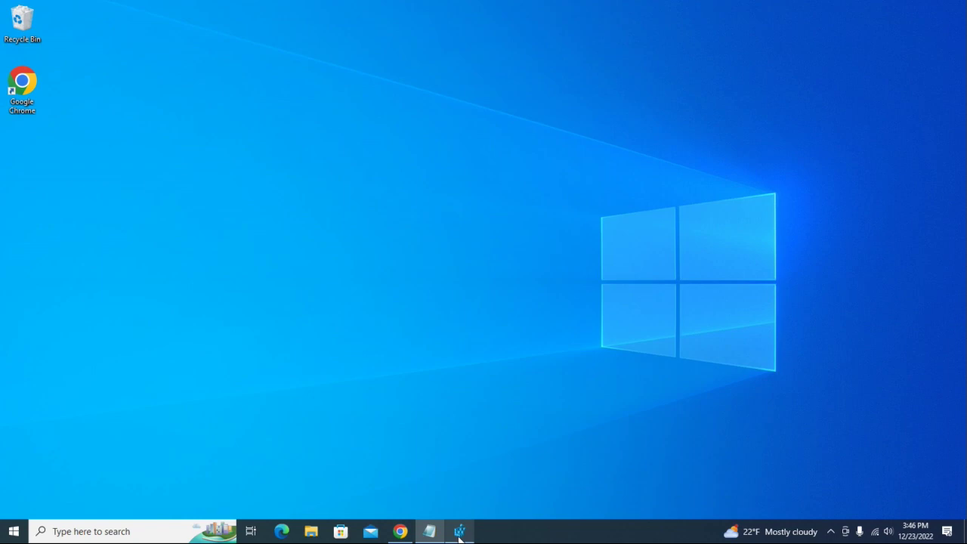
{"action": "left_click", "coordinate": [404, 533]}
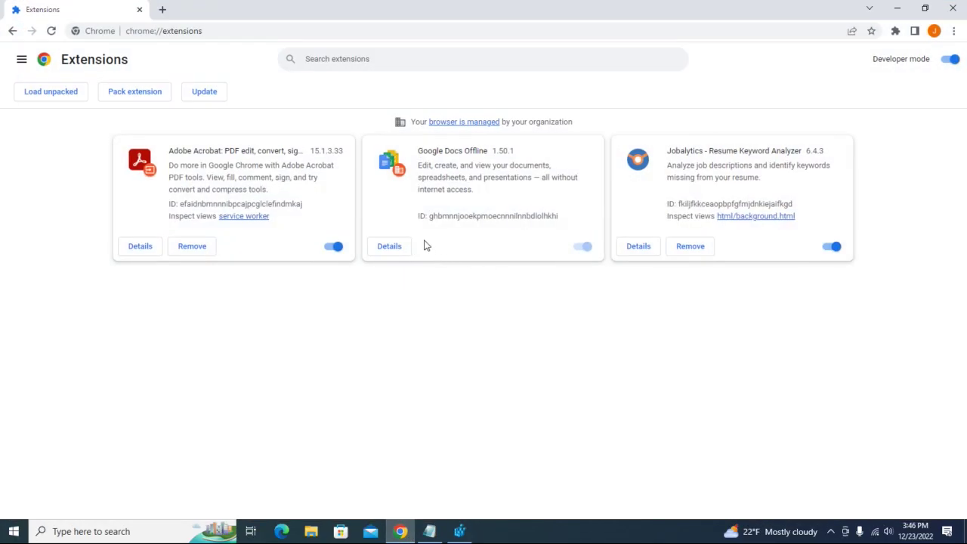
{"action": "left_click", "coordinate": [897, 8]}
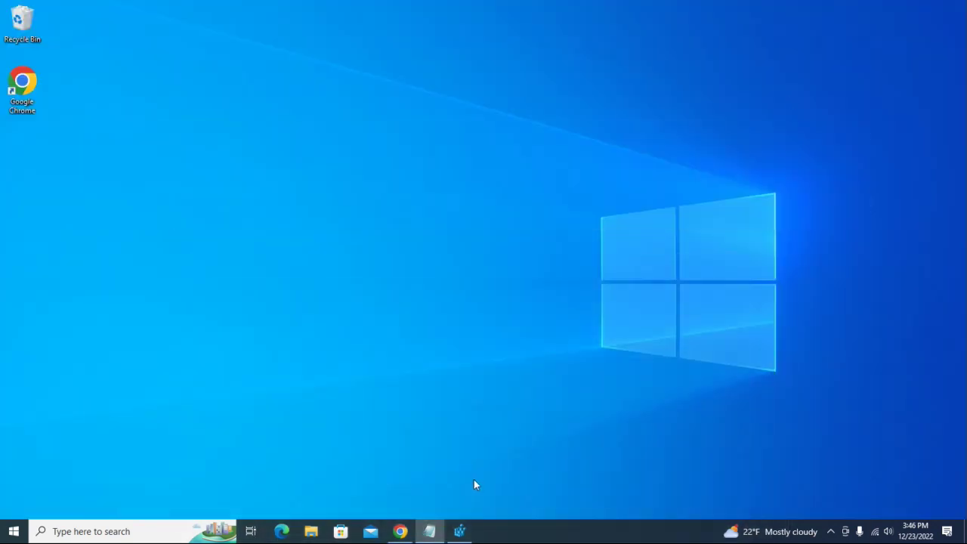
{"action": "left_click", "coordinate": [455, 535]}
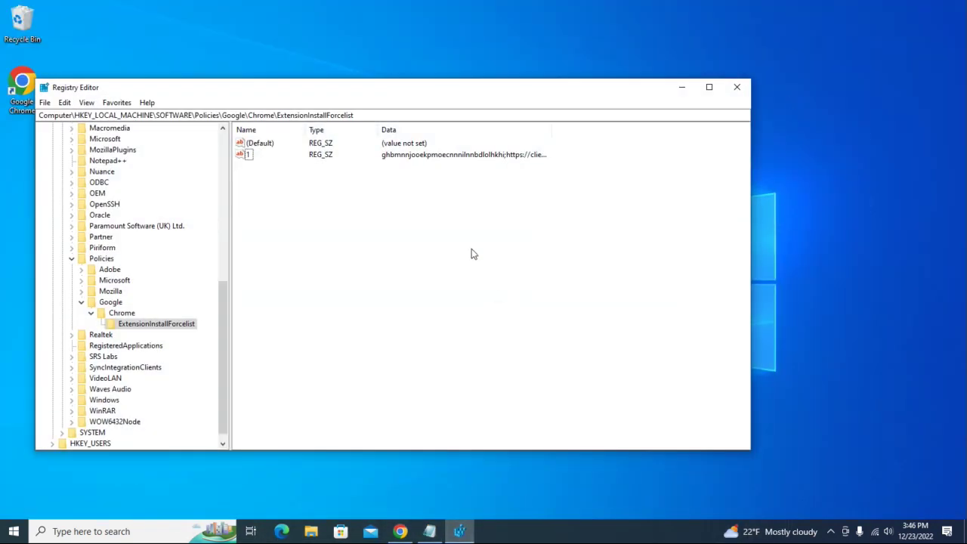
{"action": "left_click", "coordinate": [249, 155]}
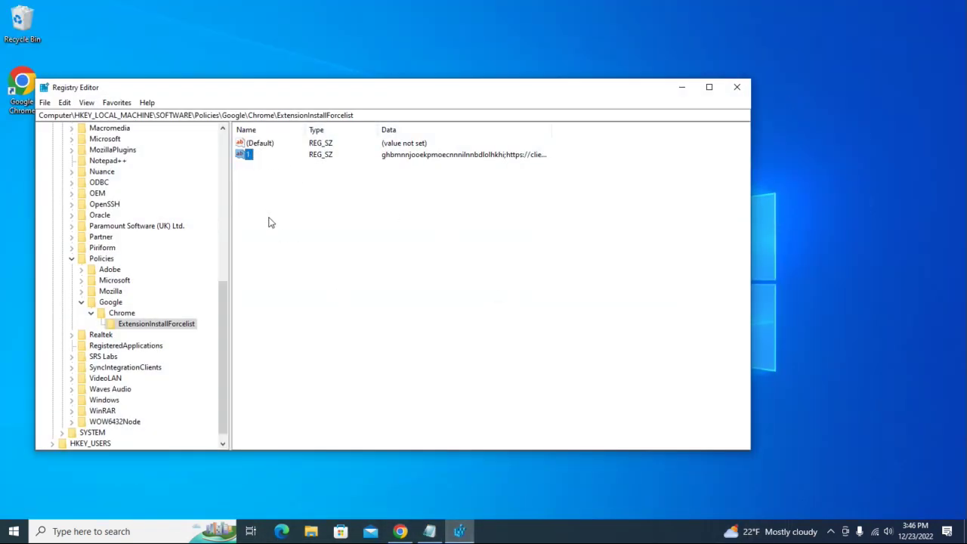